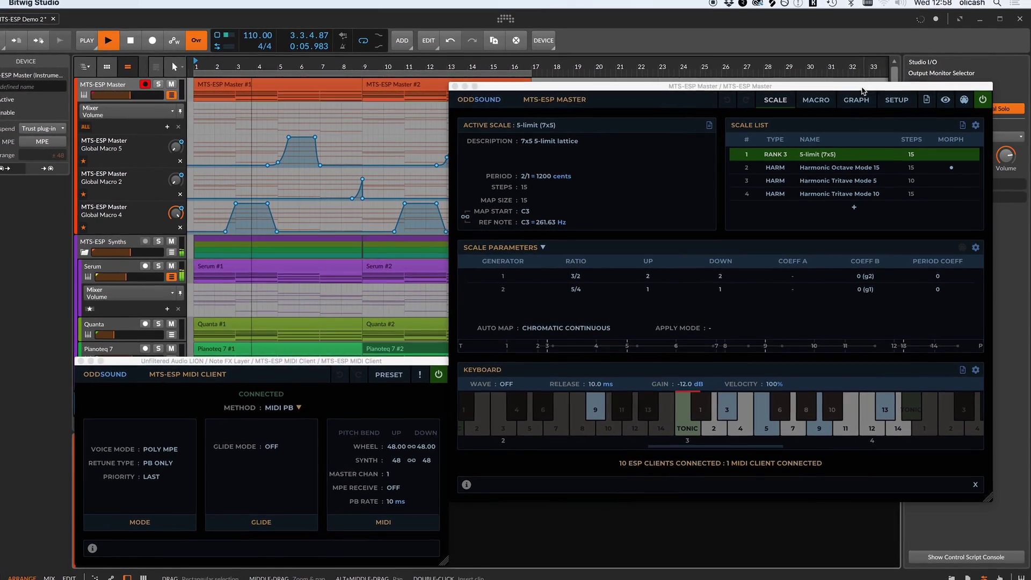
Step: View the circle graph, then inspect the Randomise and Transpose global macro settings
{"action": "left_click", "coordinate": [861, 100]}
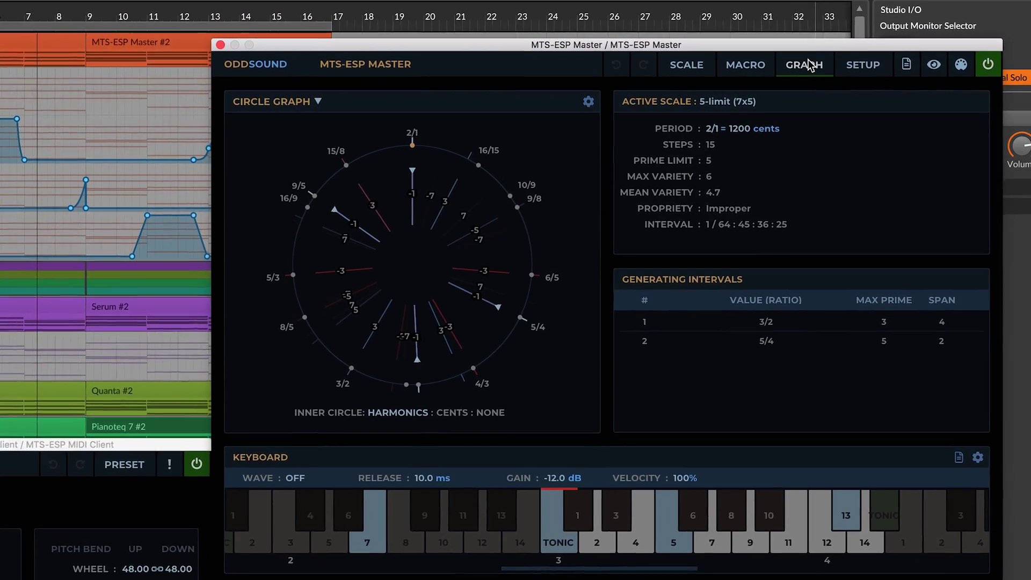
{"action": "left_click", "coordinate": [744, 64]}
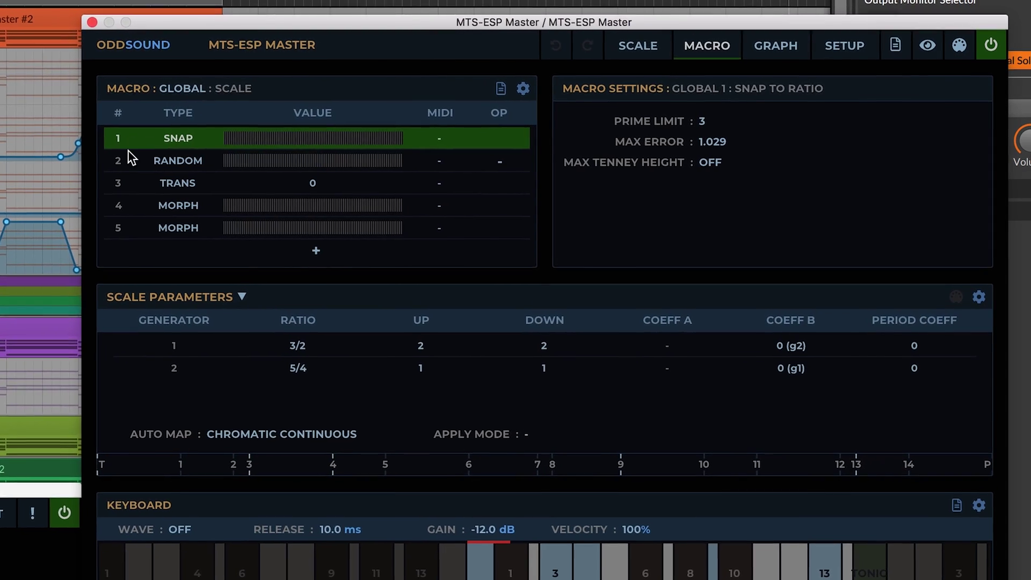
{"action": "left_click", "coordinate": [114, 160]}
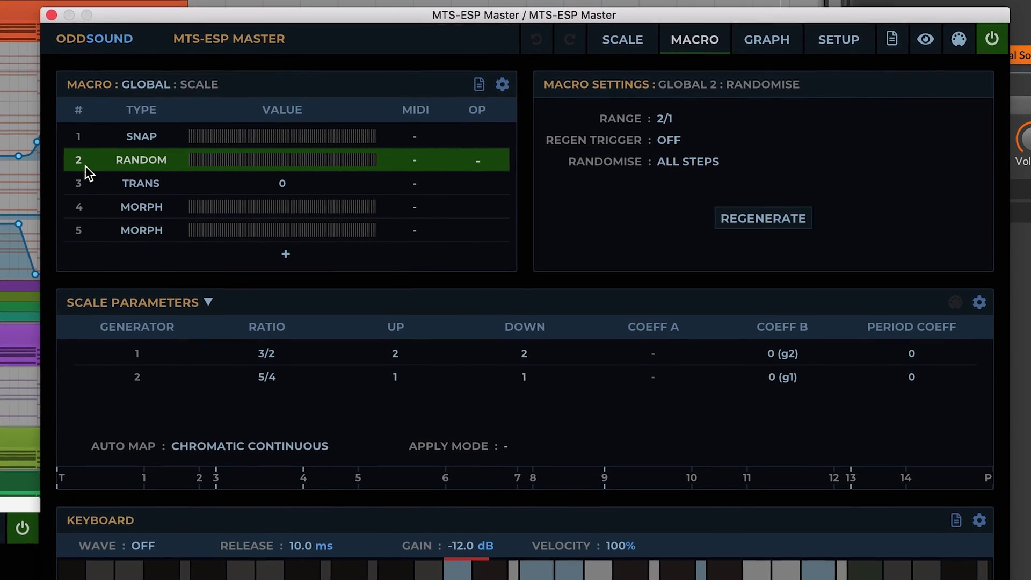
{"action": "left_click", "coordinate": [82, 181]}
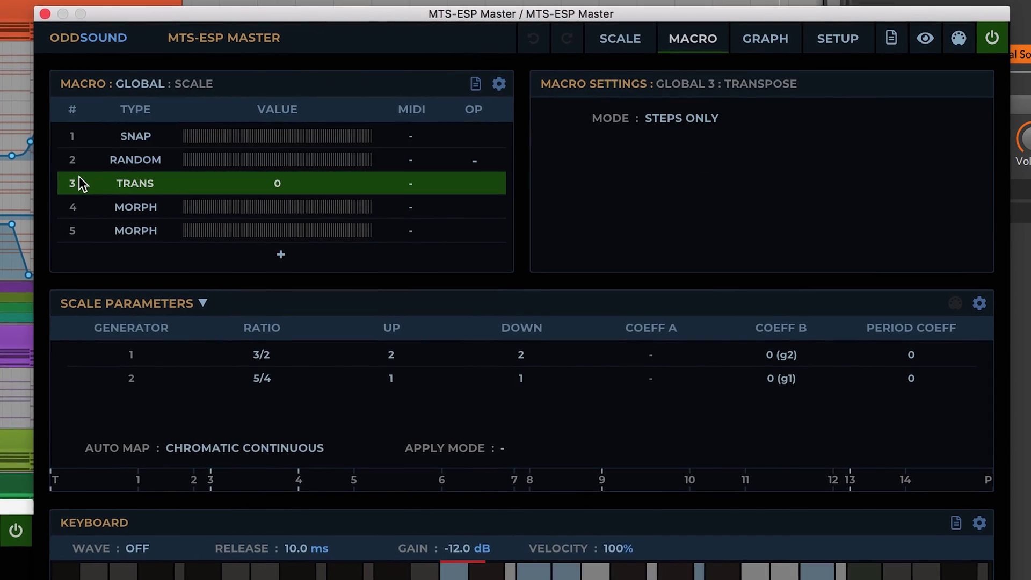
Step: Select the Scale Morph macro to inspect its settings
{"action": "left_click", "coordinate": [69, 208]}
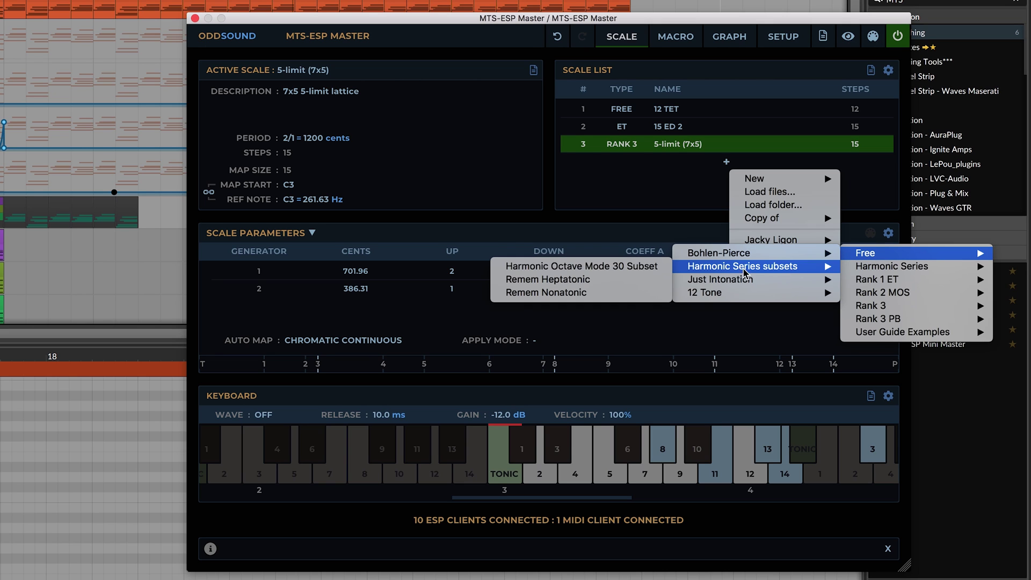
{"action": "mouse_move", "coordinate": [720, 280]}
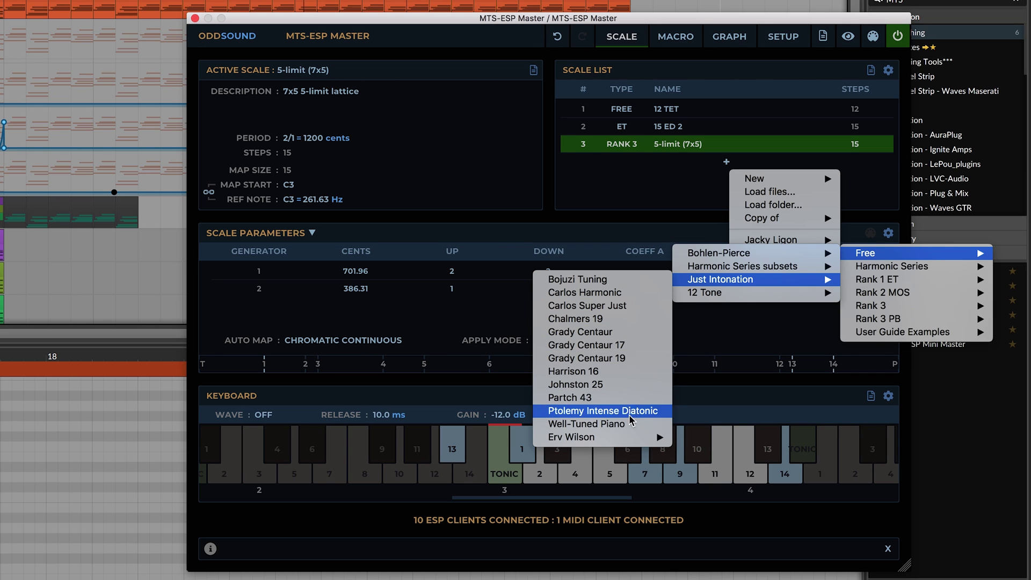
Step: Add the Well-Tuned Piano preset scale and check its circle graph
{"action": "left_click", "coordinate": [632, 424]}
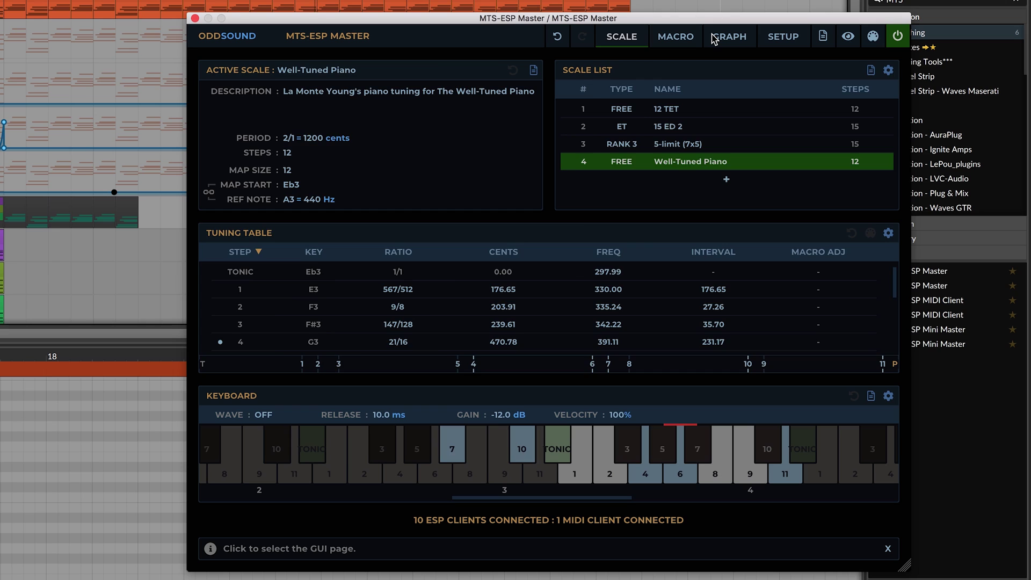
{"action": "left_click", "coordinate": [714, 38]}
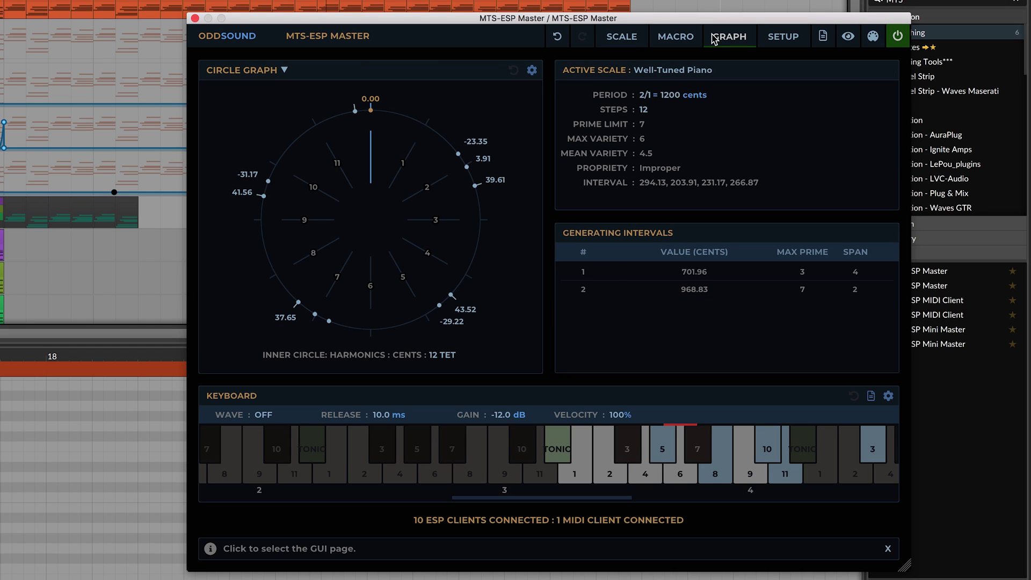
{"action": "left_click", "coordinate": [642, 36]}
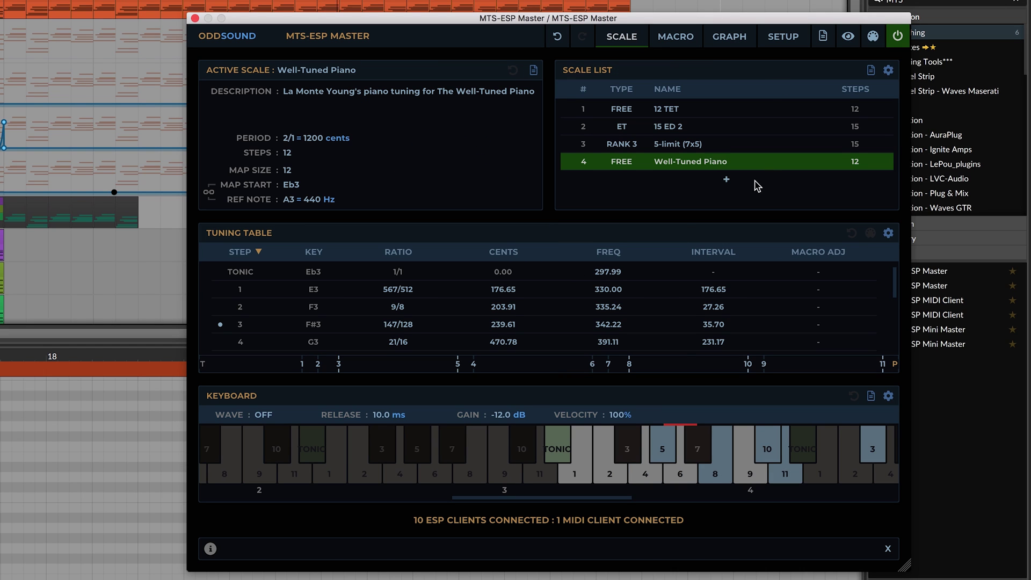
Step: Create a new MOS scale with 12 steps
{"action": "left_click", "coordinate": [725, 180]}
{"action": "mouse_move", "coordinate": [773, 198]}
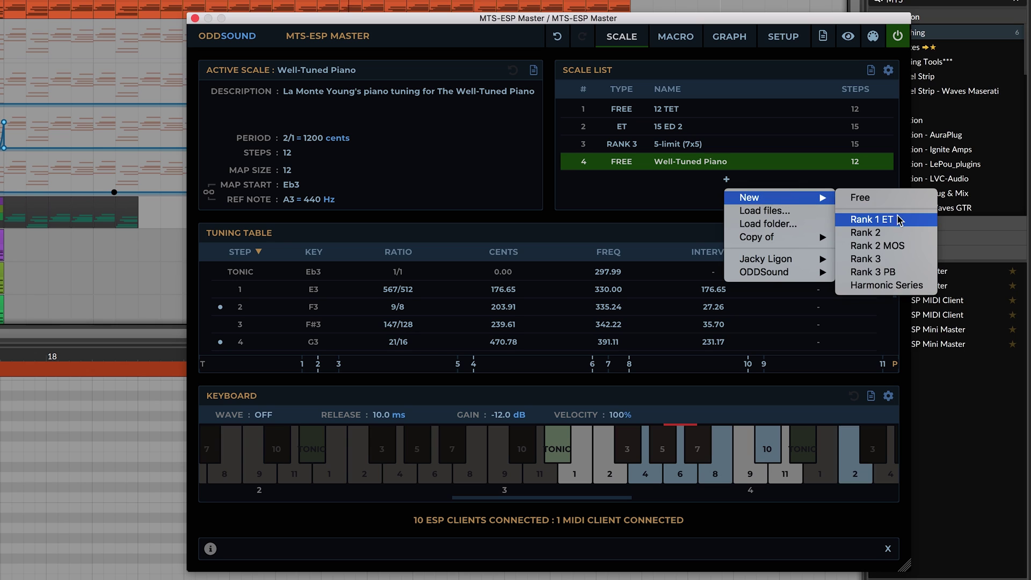
{"action": "left_click", "coordinate": [900, 246]}
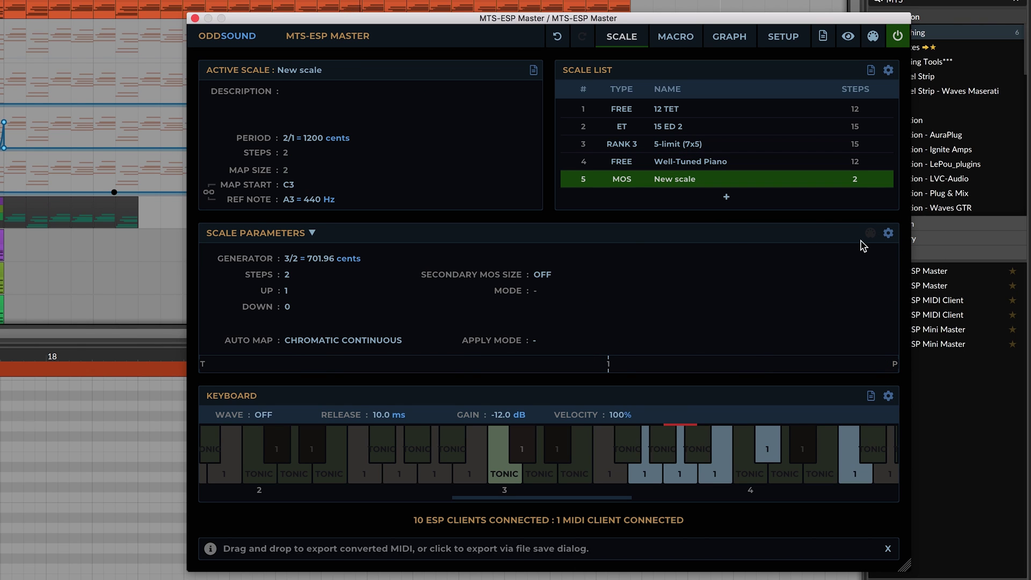
{"action": "left_click", "coordinate": [288, 277]}
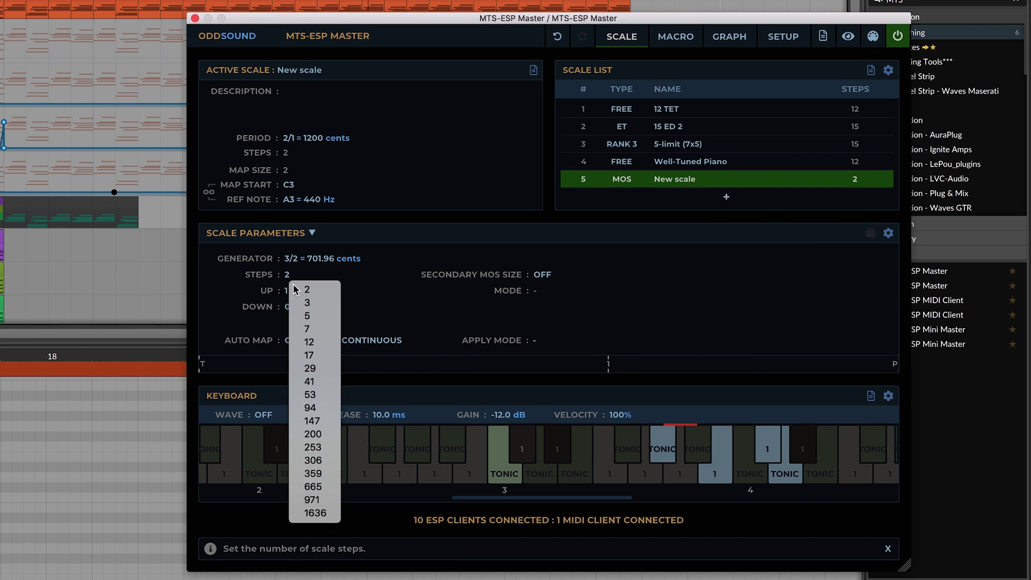
{"action": "left_click", "coordinate": [325, 340]}
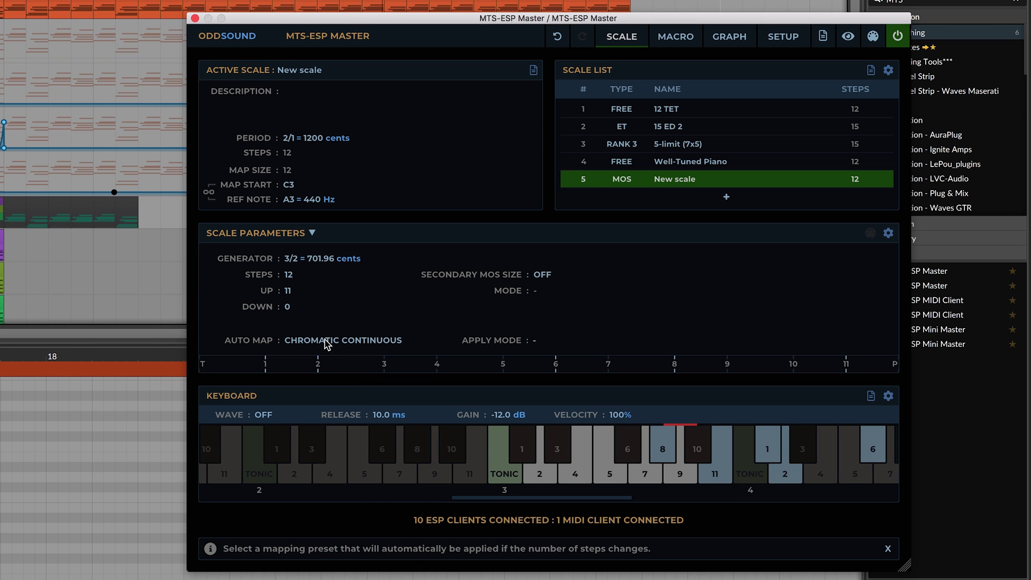
Step: Give the Randomise macro a 100-cent range and raise its amount
{"action": "left_click", "coordinate": [677, 35]}
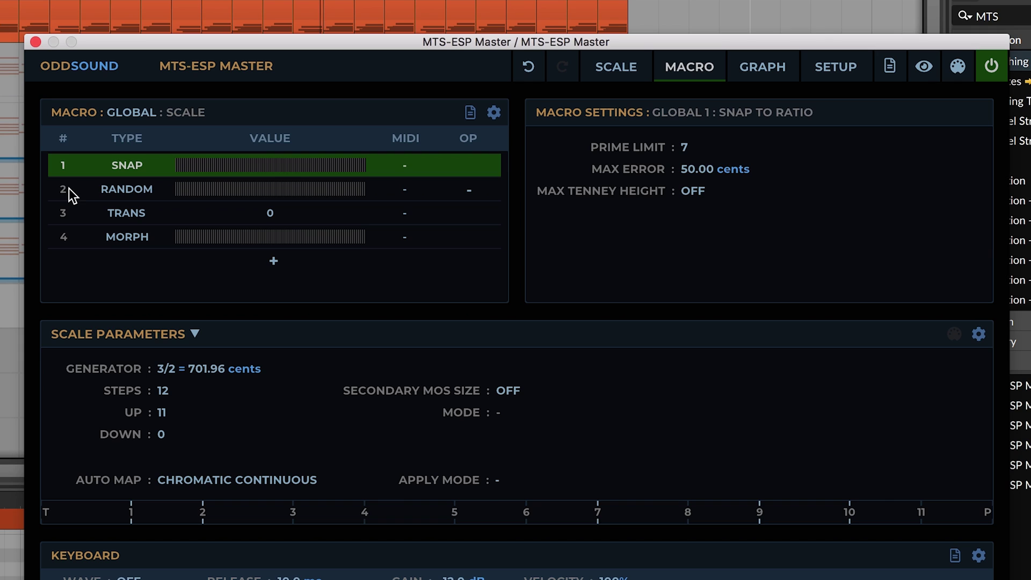
{"action": "left_click", "coordinate": [65, 189]}
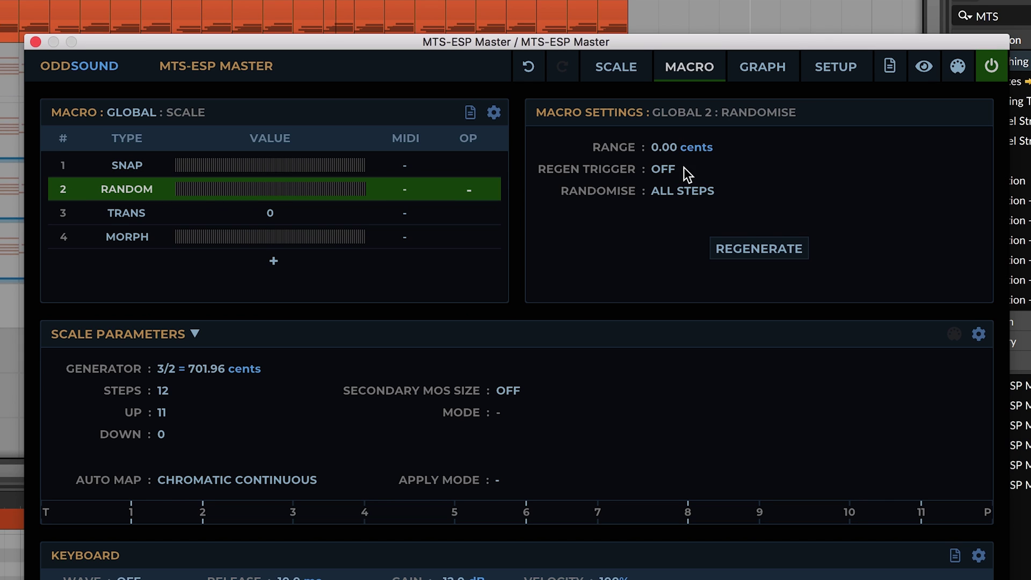
{"action": "double_click", "coordinate": [676, 152]}
{"action": "type", "text": "100"}
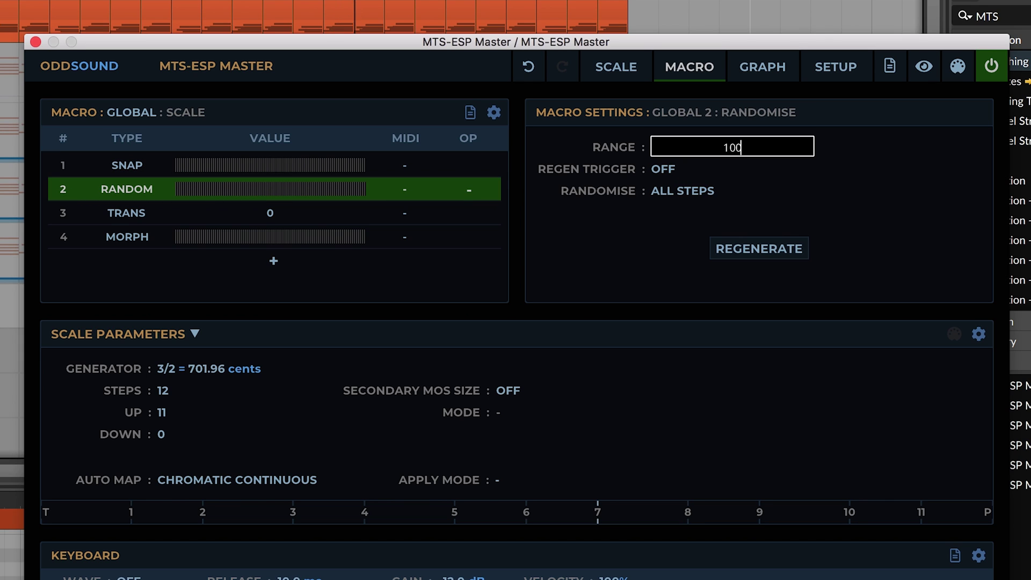
{"action": "key", "text": "Return"}
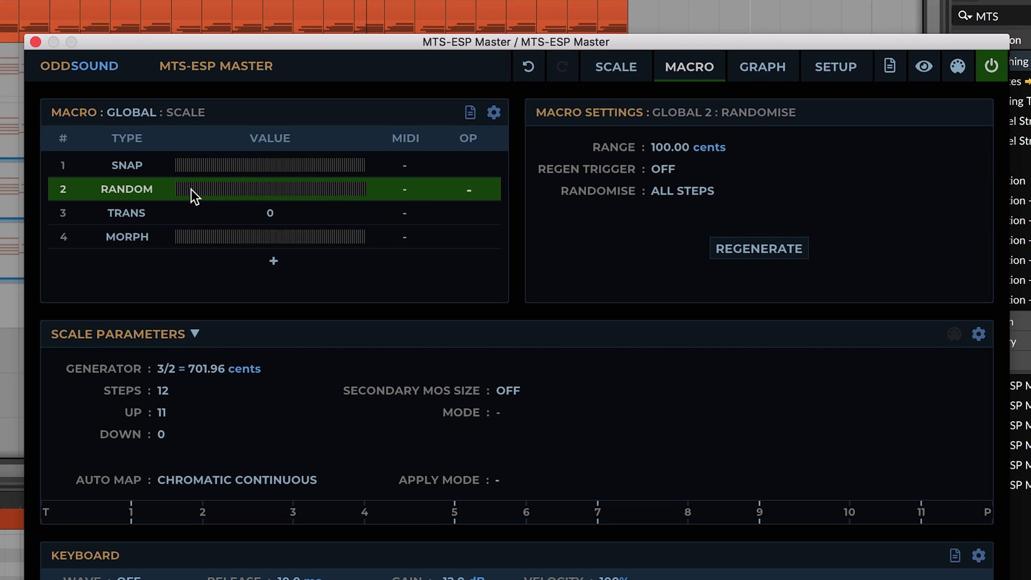
{"action": "mouse_move", "coordinate": [187, 192]}
{"action": "left_mouse_down"}
{"action": "mouse_move", "coordinate": [376, 190]}
{"action": "mouse_move", "coordinate": [172, 190]}
{"action": "left_mouse_up"}
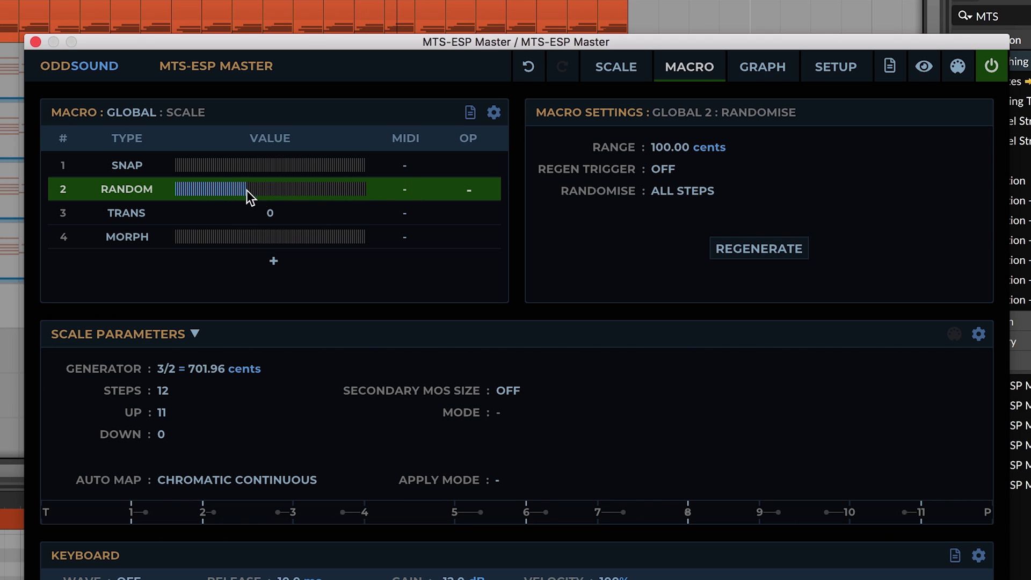
Step: Set the Transpose macro to Steps Only and transpose up 3 steps
{"action": "left_click", "coordinate": [69, 218]}
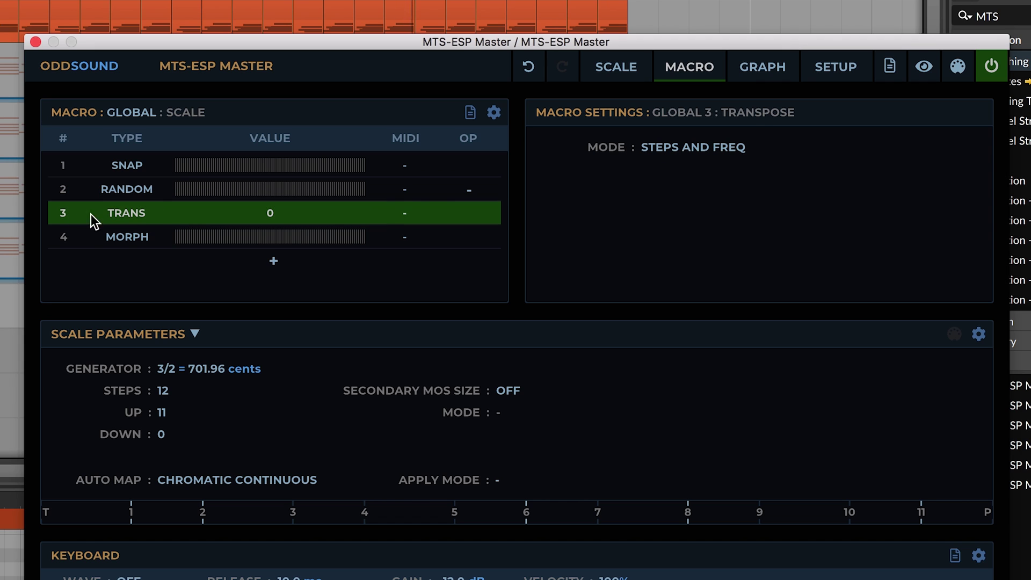
{"action": "left_click", "coordinate": [697, 154]}
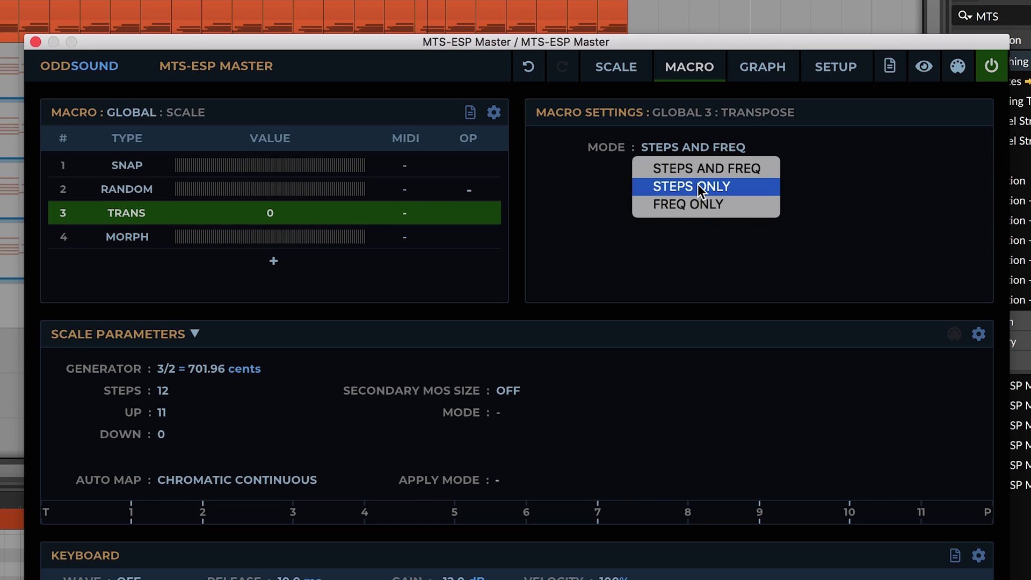
{"action": "left_click", "coordinate": [698, 185]}
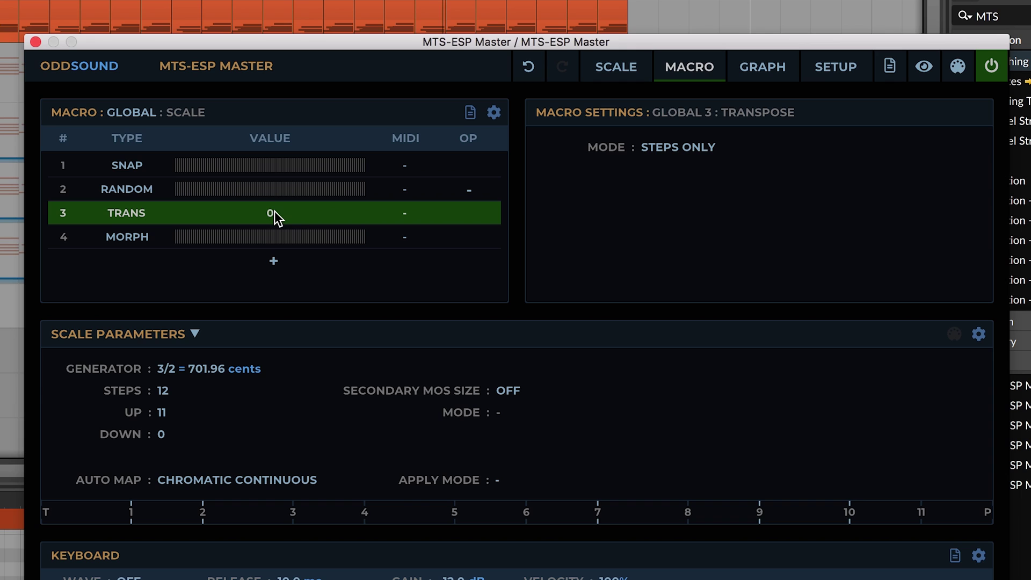
{"action": "left_click_drag", "start_coordinate": [275, 211], "coordinate": [273, 208]}
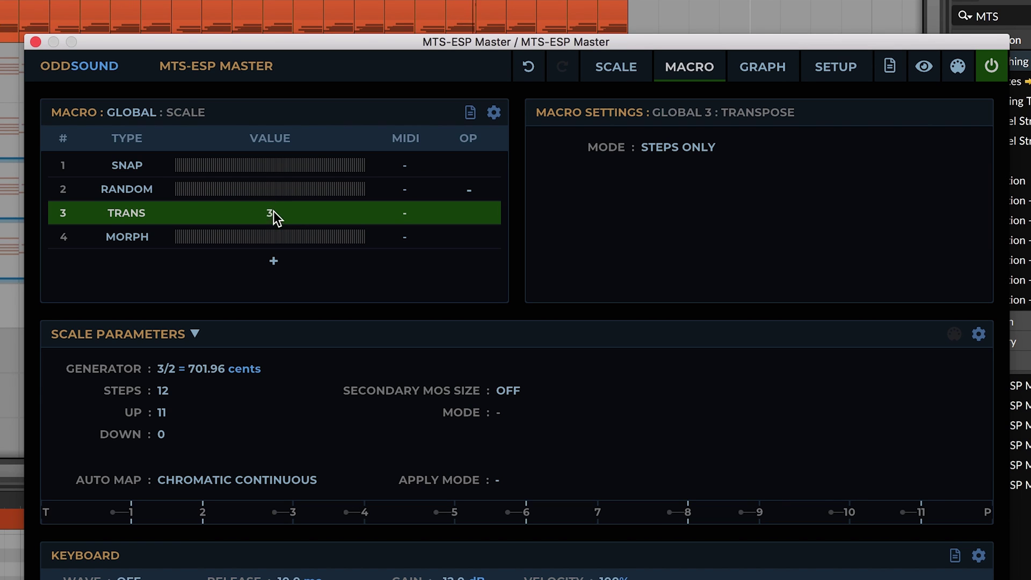
{"action": "left_click", "coordinate": [64, 243]}
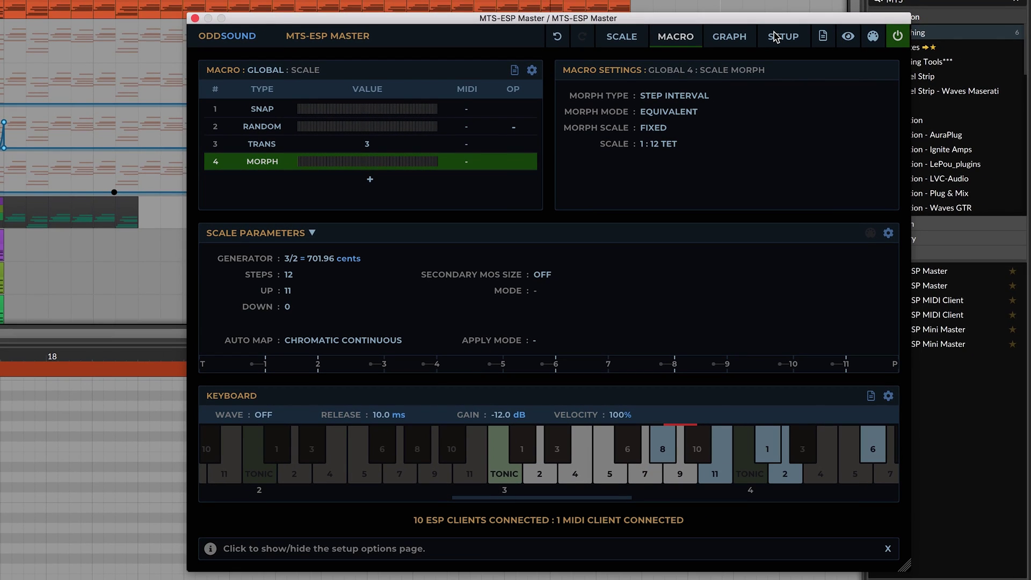
Step: In Setup, choose Launchpad Pro Mk3 as the grid controller model
{"action": "left_click", "coordinate": [775, 36]}
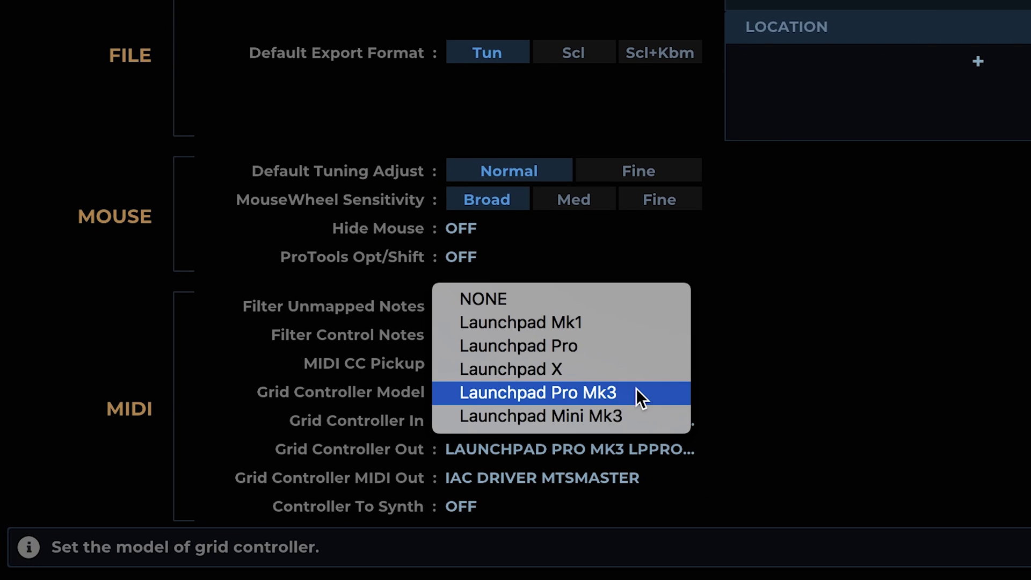
{"action": "left_click", "coordinate": [587, 429]}
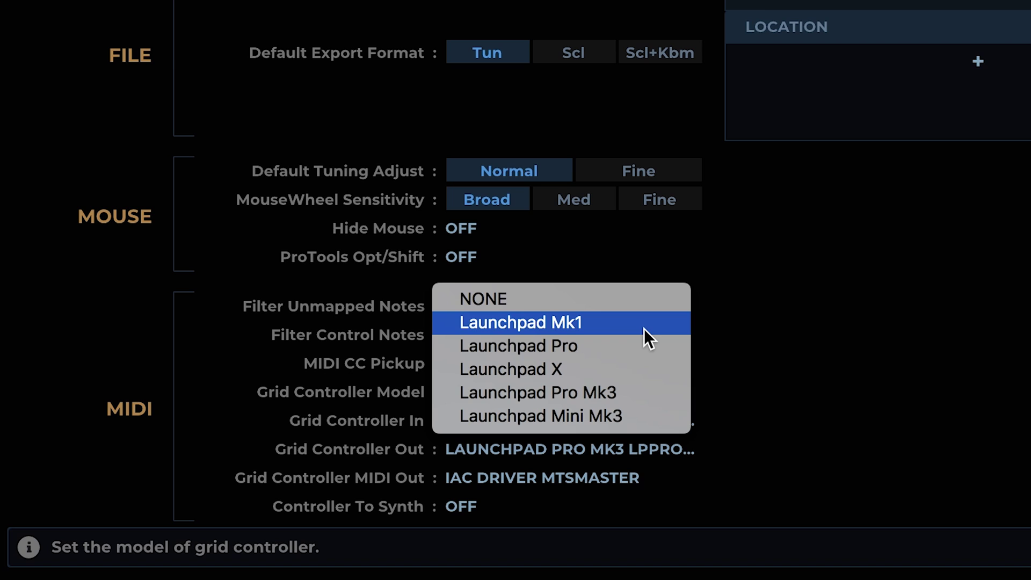
{"action": "left_click", "coordinate": [653, 392]}
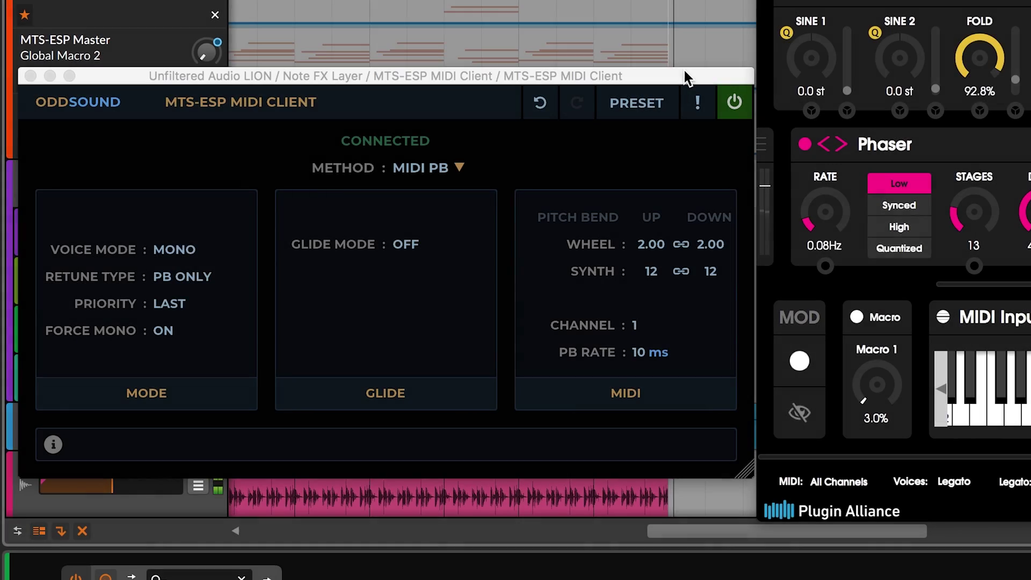
Step: Apply the MIDI Poly MPE client preset, leaving method and voice mode unchanged
{"action": "left_click", "coordinate": [458, 167]}
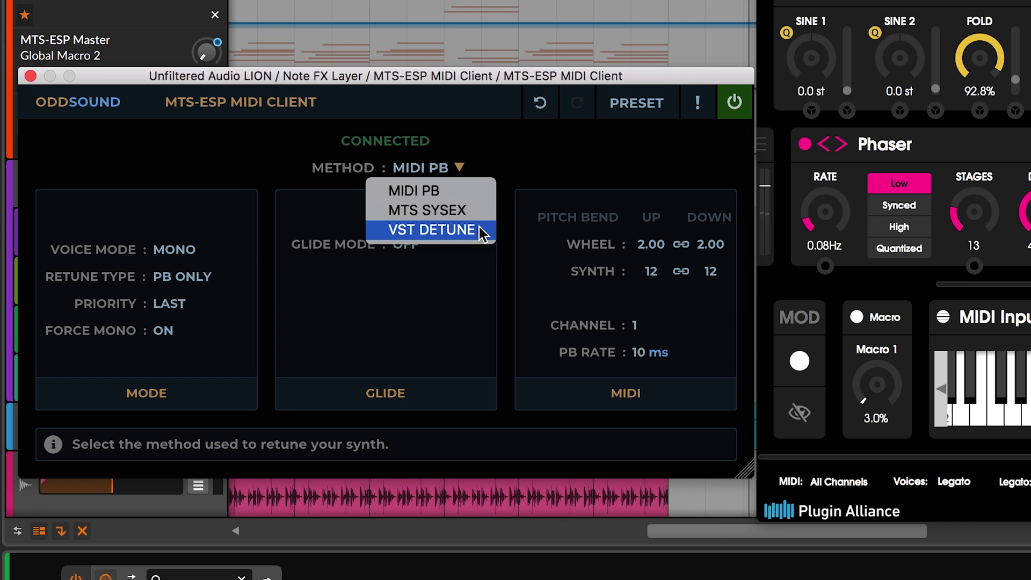
{"action": "left_click", "coordinate": [459, 167]}
{"action": "left_click", "coordinate": [228, 250]}
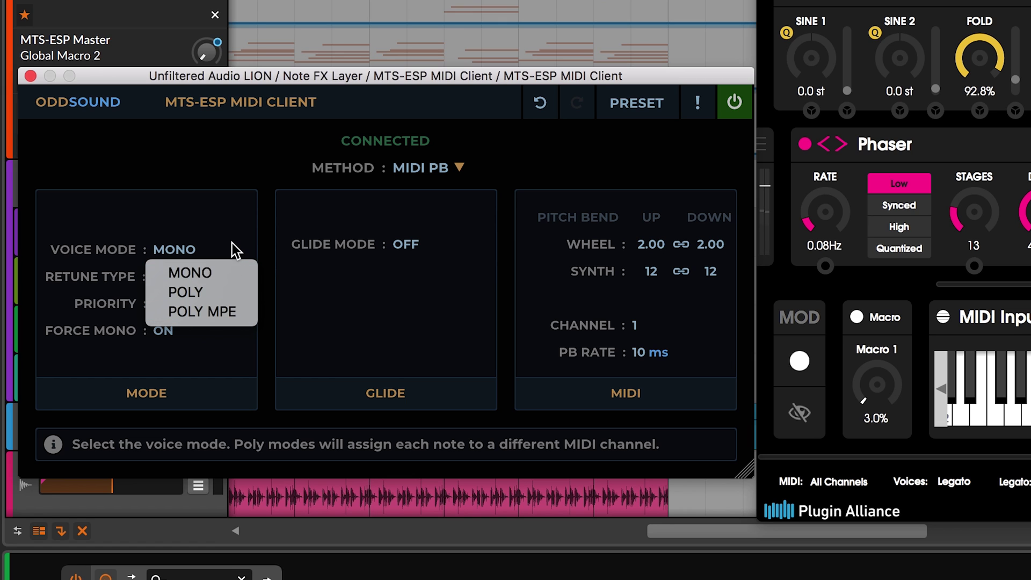
{"action": "left_click", "coordinate": [232, 244]}
{"action": "left_click", "coordinate": [621, 105]}
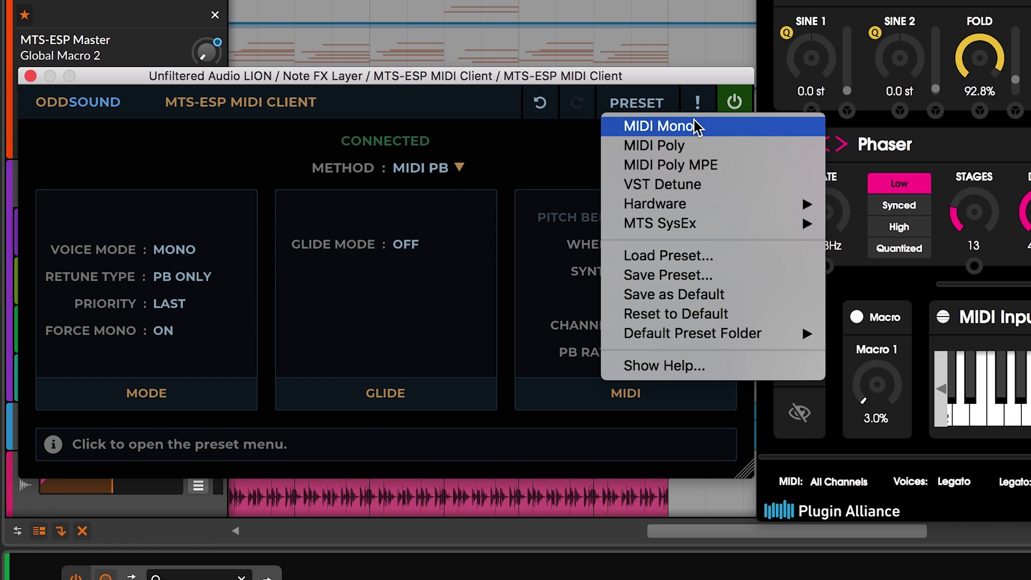
{"action": "left_click", "coordinate": [794, 162]}
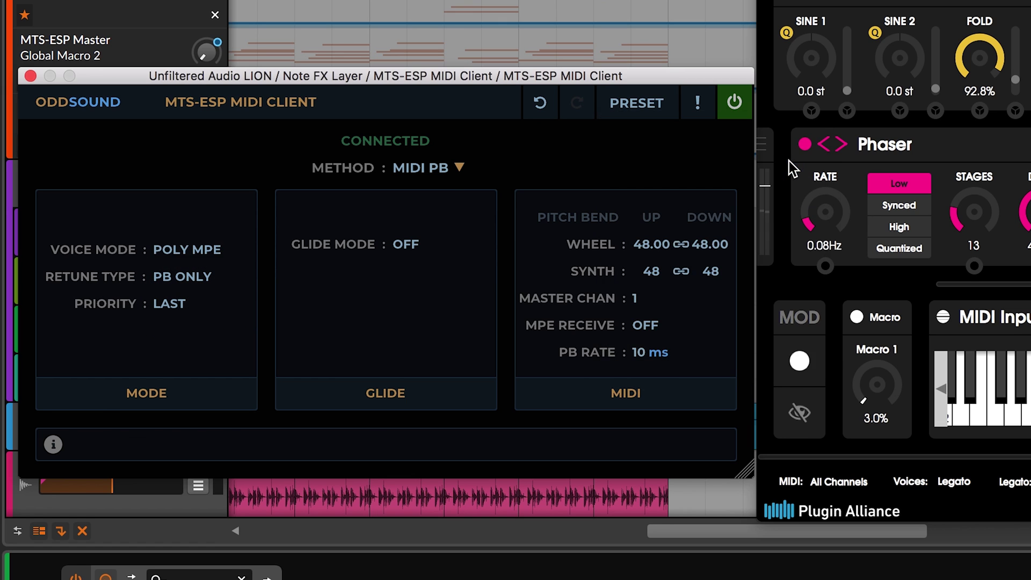
Step: Set the synth's MIDI input to MPE and reopen the MTS-ESP MIDI Client window
{"action": "left_click", "coordinate": [839, 475]}
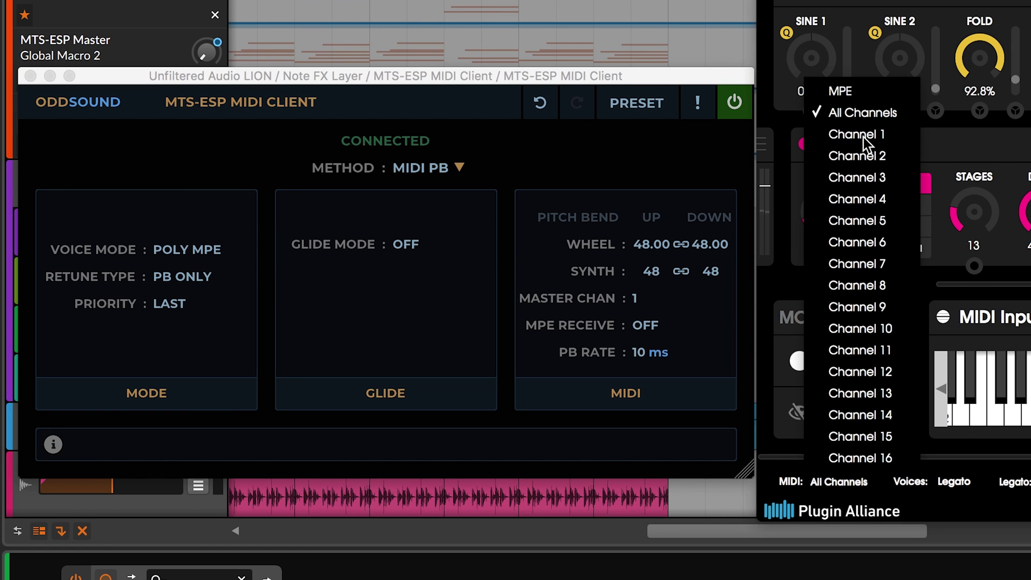
{"action": "left_click", "coordinate": [870, 92]}
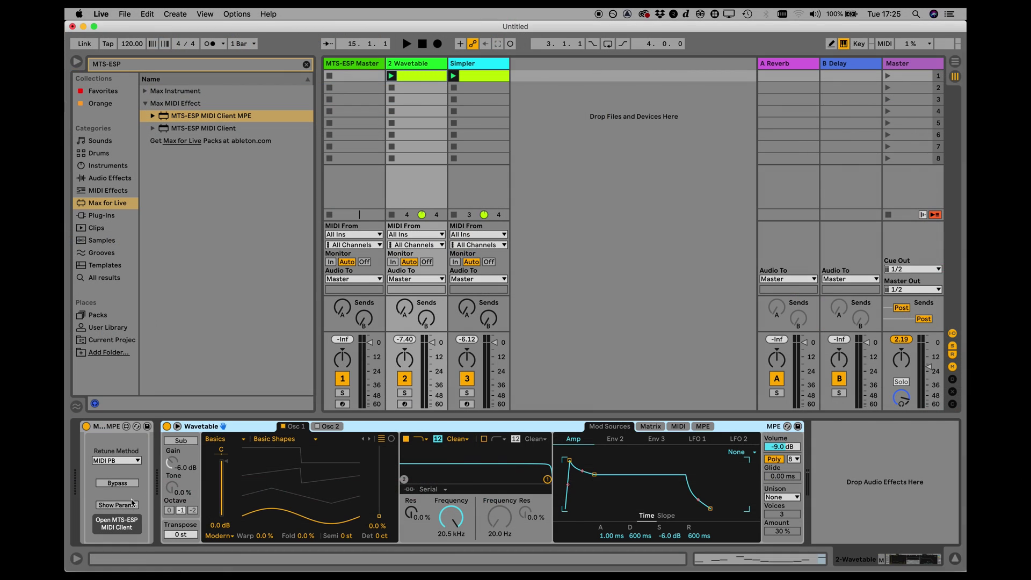
{"action": "left_click", "coordinate": [132, 503]}
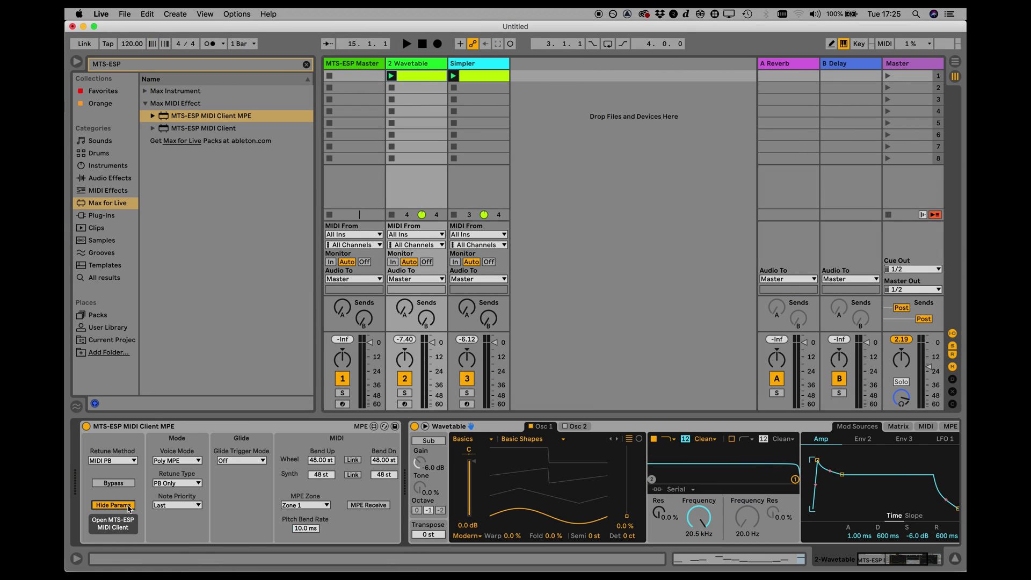
{"action": "left_click", "coordinate": [121, 521]}
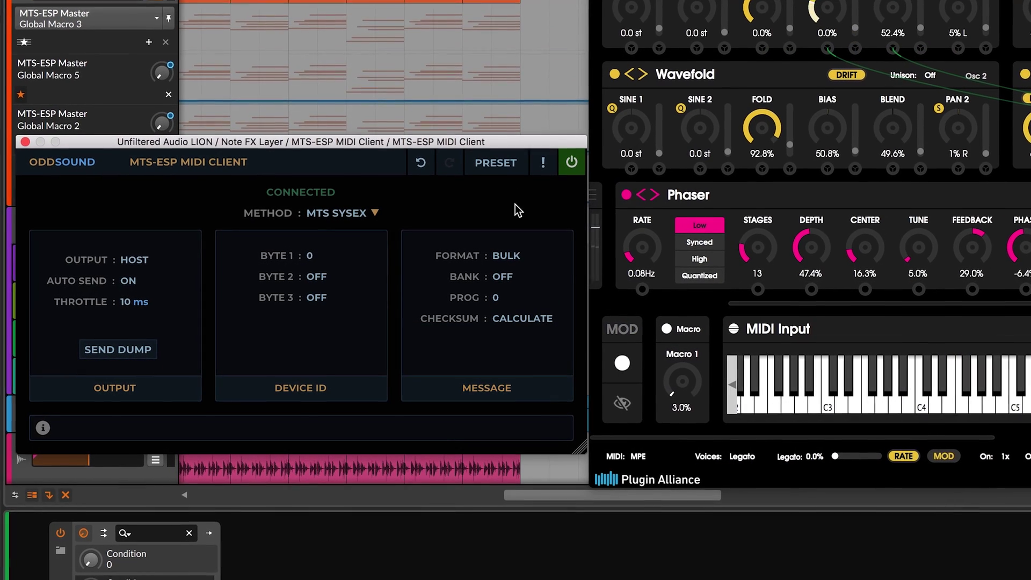
Step: Bring up the MIDI Client's preset list
{"action": "left_click", "coordinate": [509, 168]}
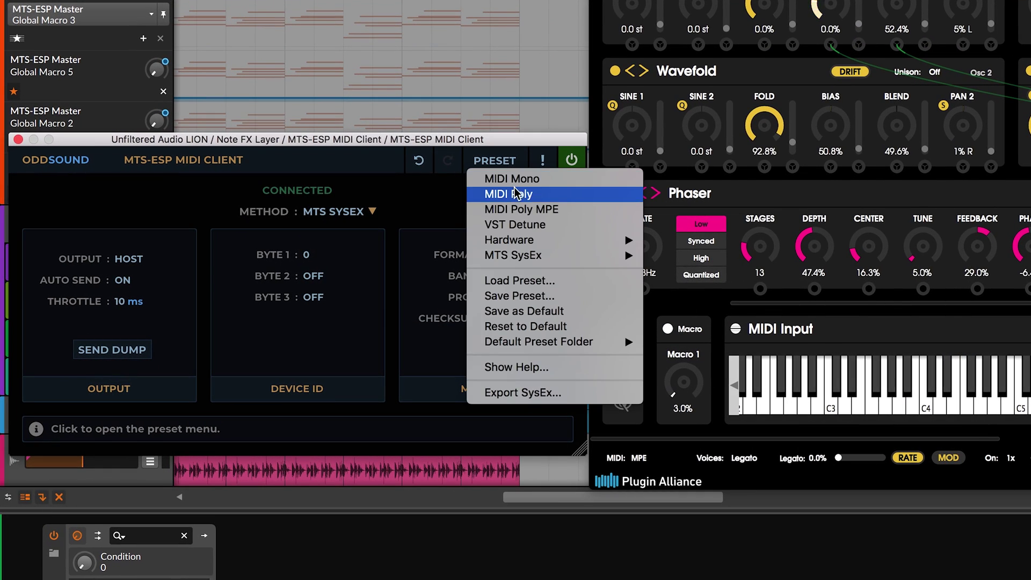